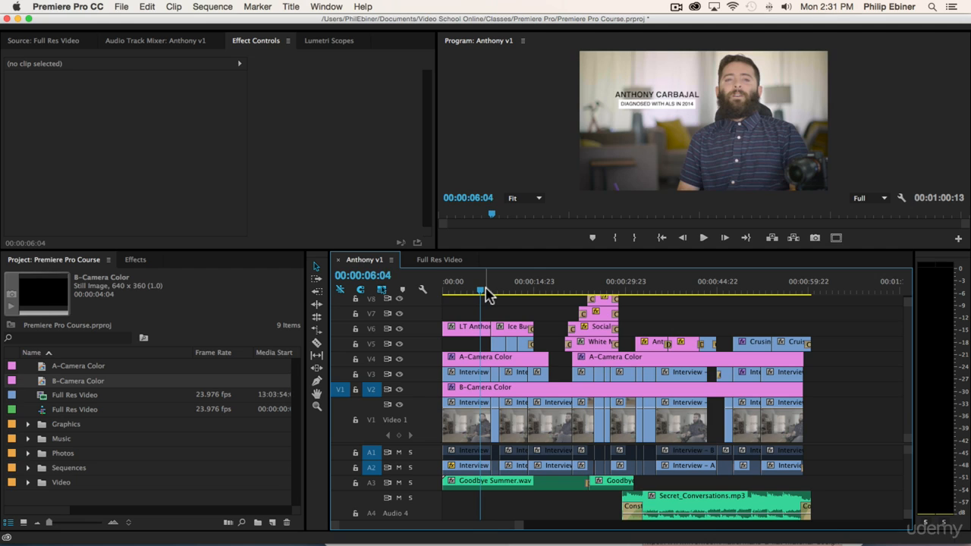
- Select the Ice Bucket title clip in the sequence and expand its Motion settings
key("=")
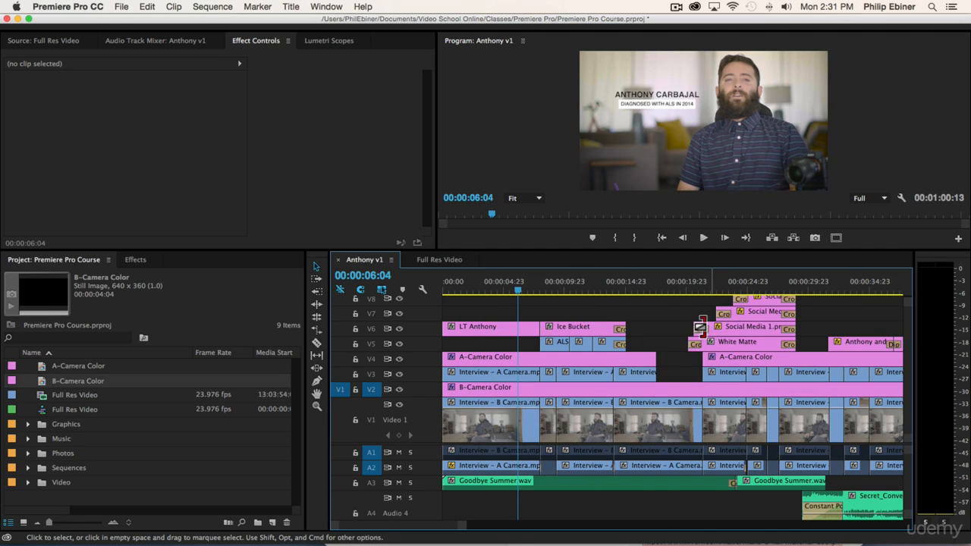
left_click(542, 291)
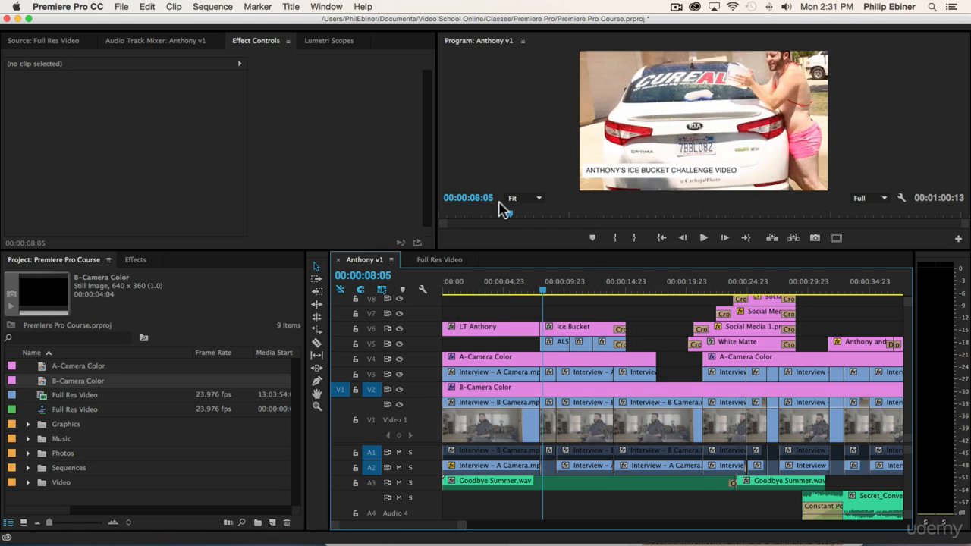
left_click(563, 330)
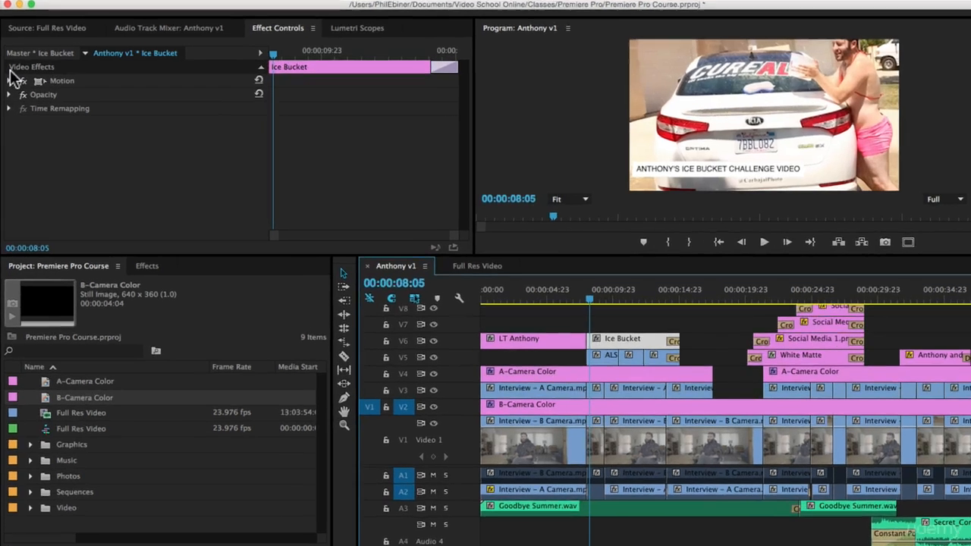
left_click(9, 80)
left_click(9, 80)
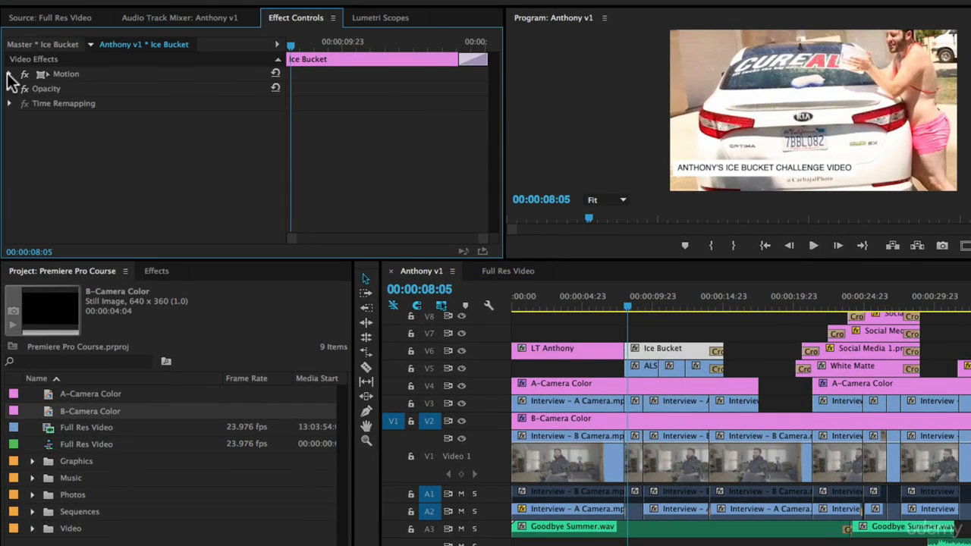
left_click(9, 73)
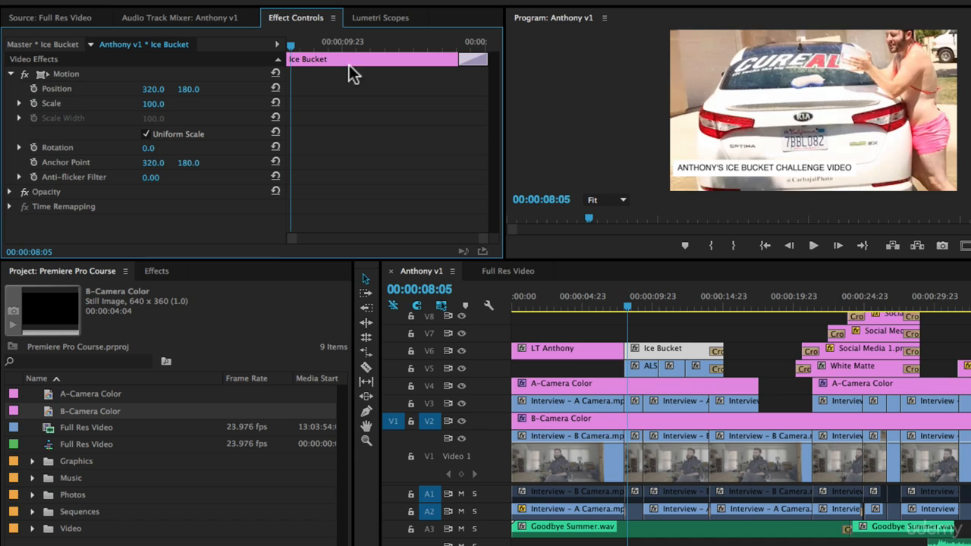
- Enable Position keyframing for the Ice Bucket title at 00:00:08:23, keeping the position at 320.0, 180.0
left_click(628, 300)
key("=")
key("=")
key("=")
key("=")
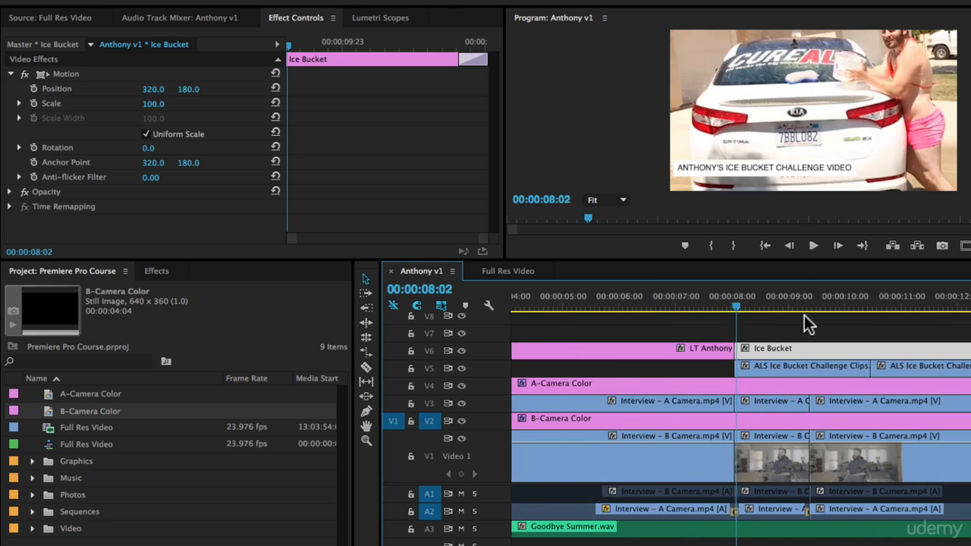
left_click_drag(610, 303, 659, 299)
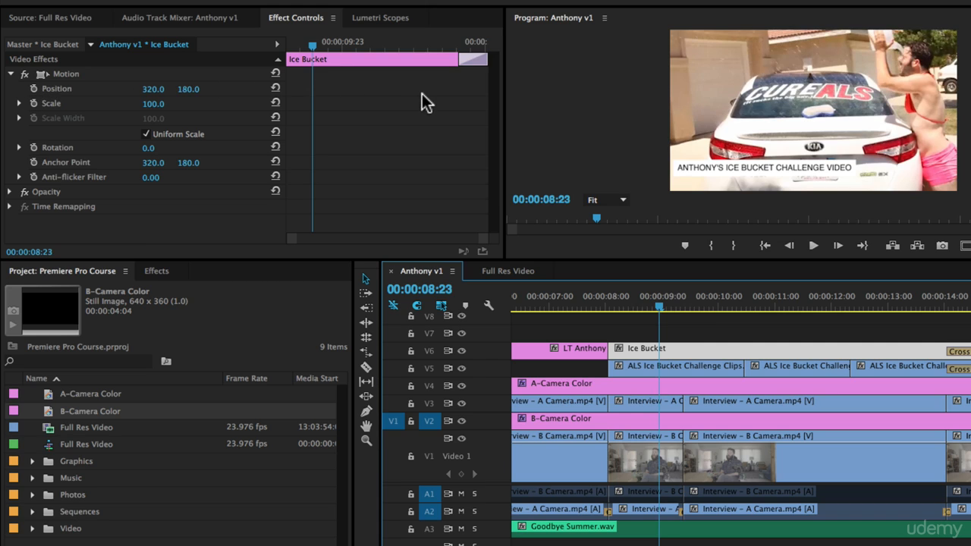
left_click(34, 89)
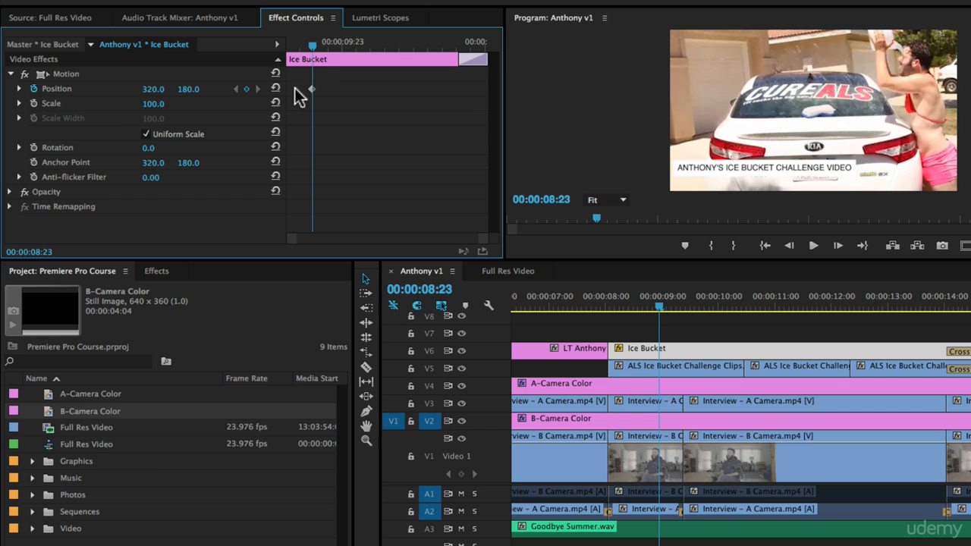
- Add a Position keyframe on the title's first frame at 00:00:08:01 with the vertical position set to 266.0
left_click_drag(311, 49, 300, 49)
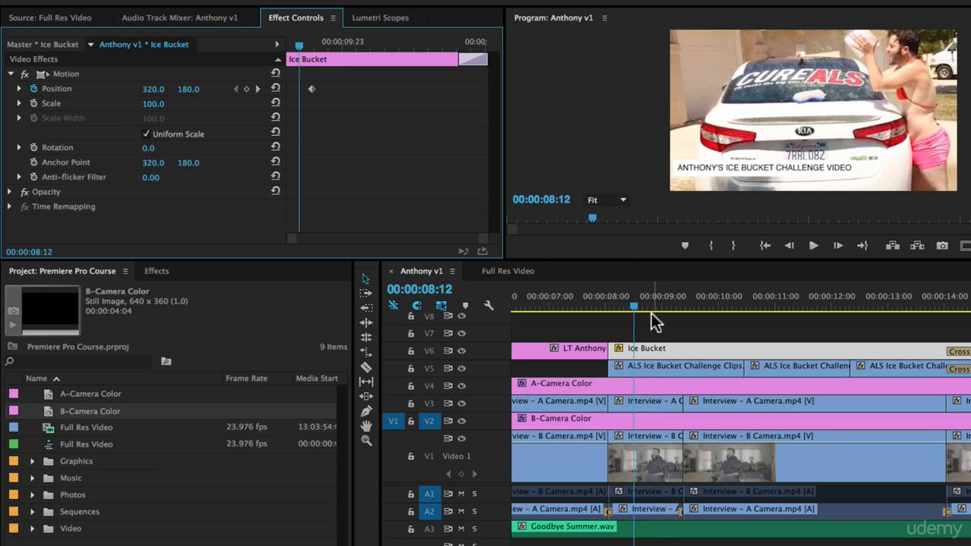
left_click_drag(632, 305, 616, 305)
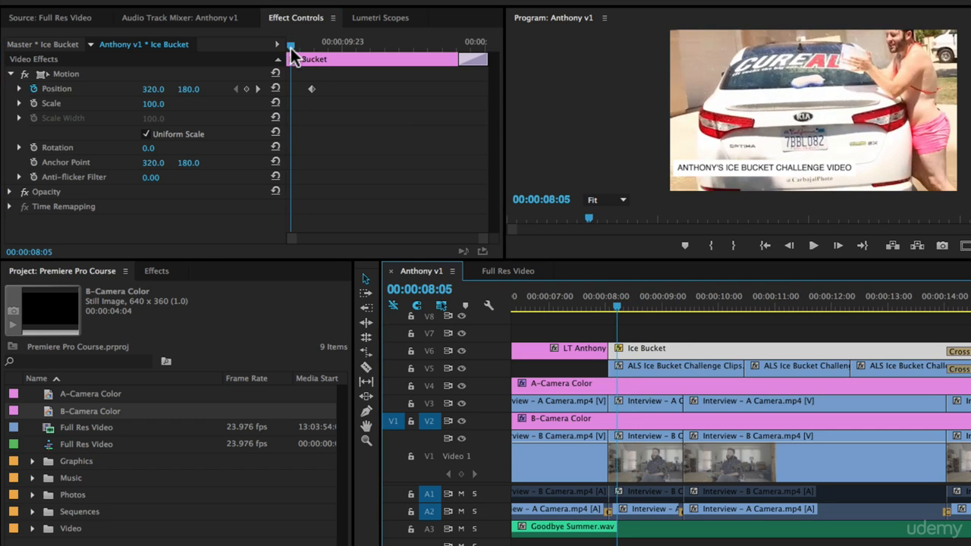
left_click_drag(292, 48, 246, 46)
key("Left")
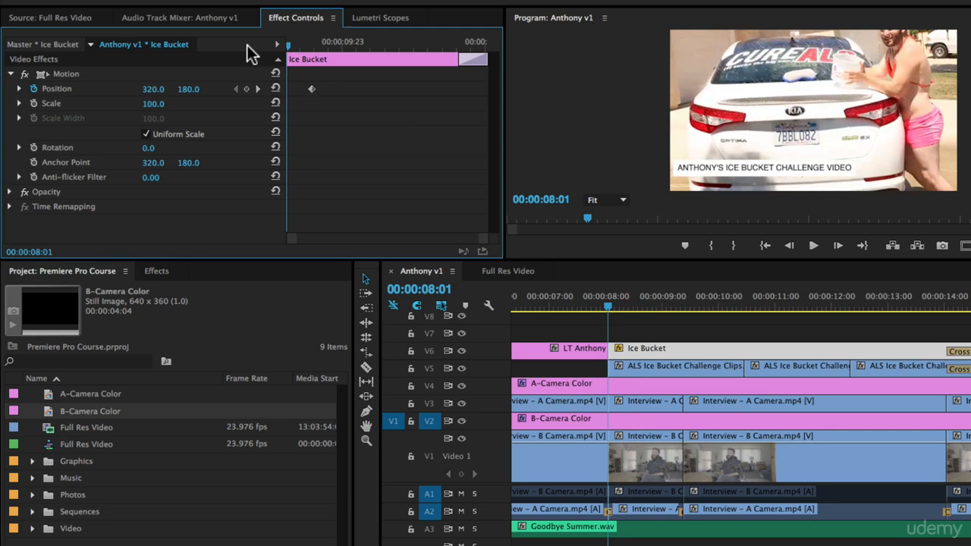
left_click_drag(190, 91, 253, 91)
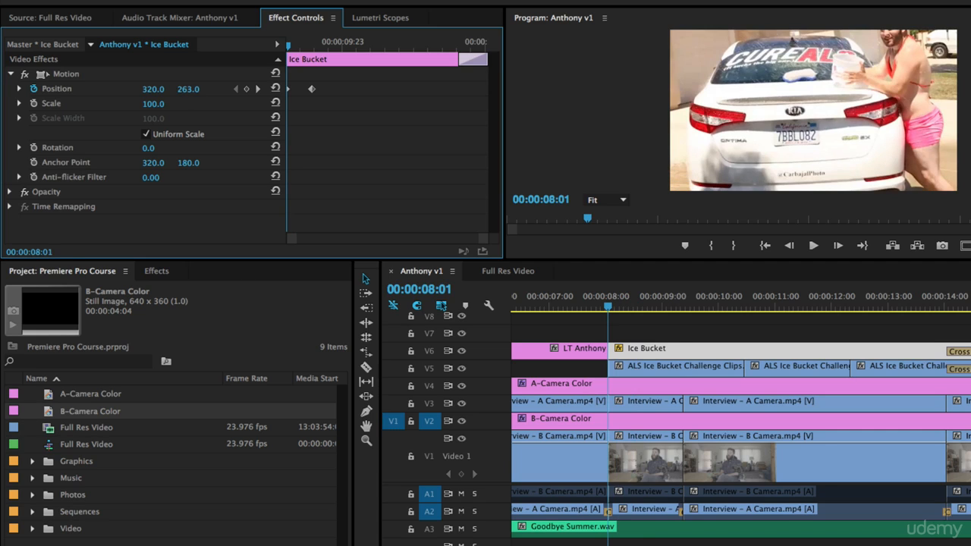
- Play back the start of the Ice Bucket title to review its slide-in animation
left_click(641, 321)
key("space")
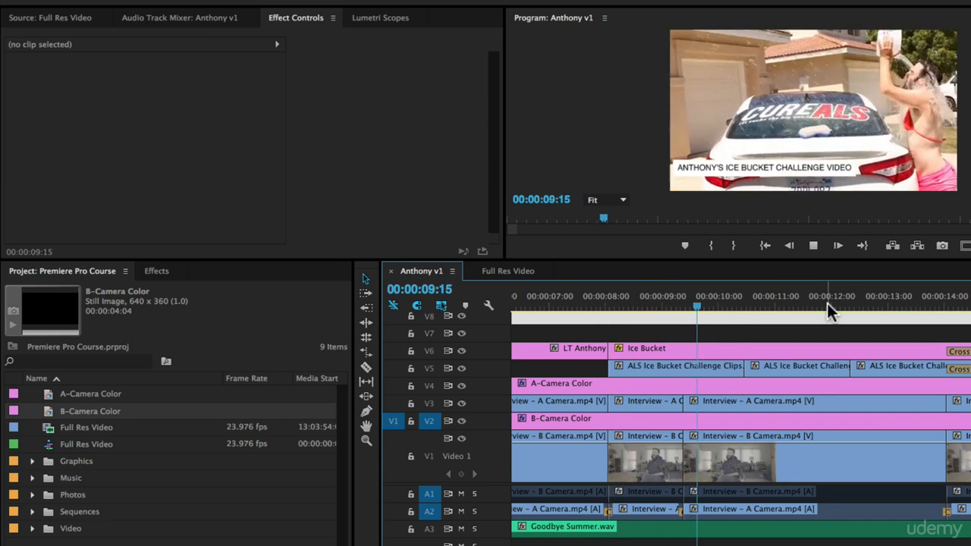
key("space")
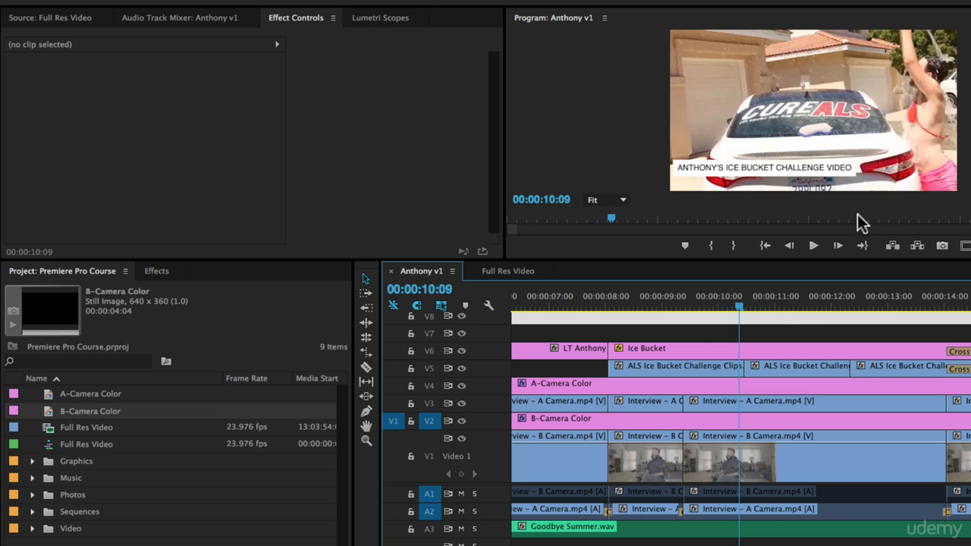
left_click(618, 296)
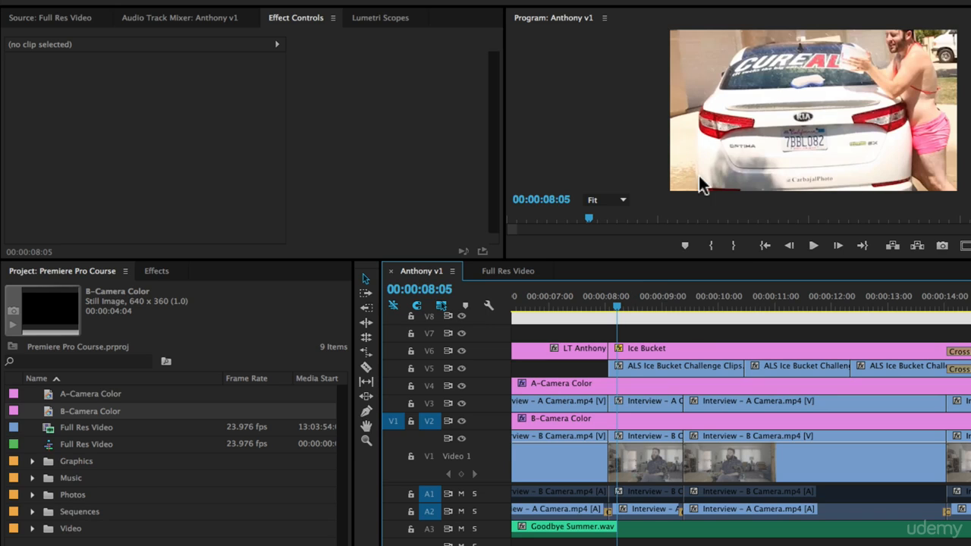
key("space")
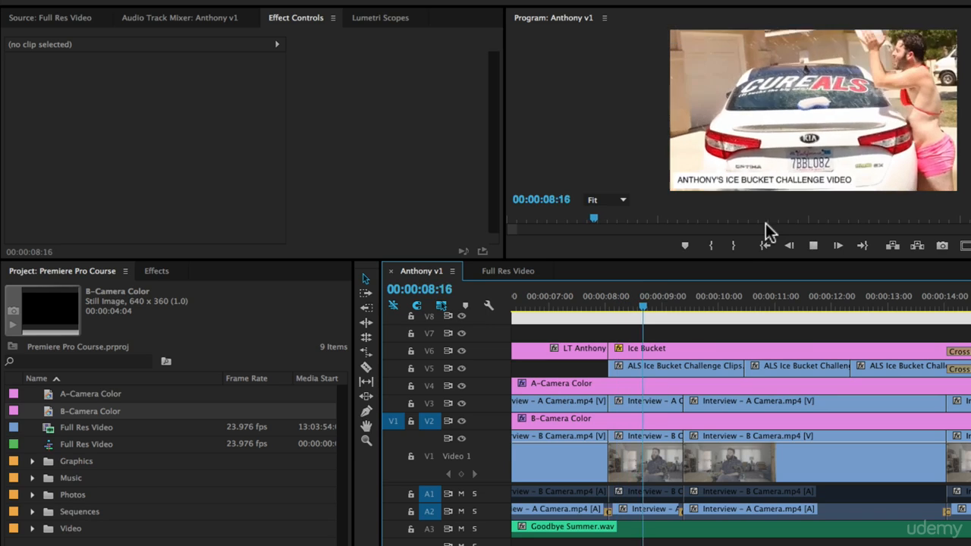
key("space")
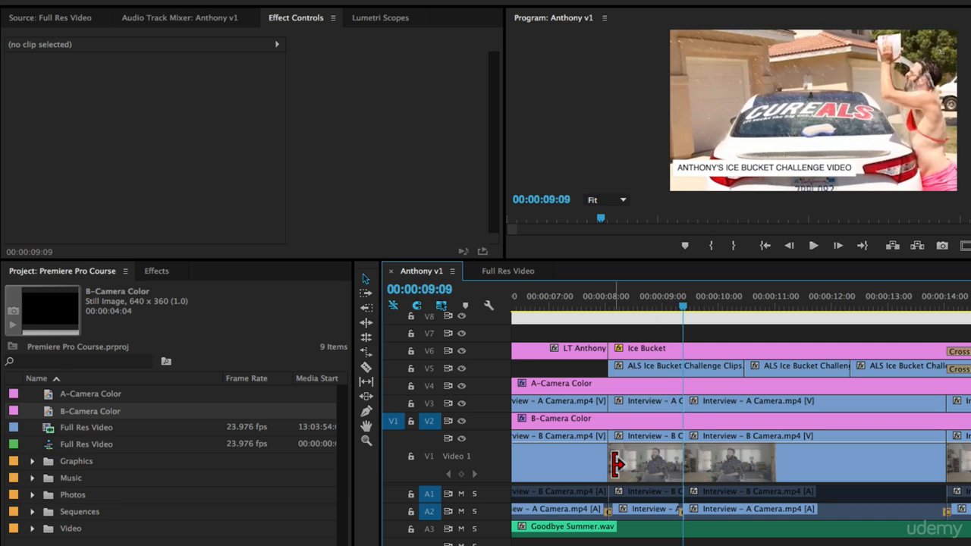
- Move the Ice Bucket title's second Position keyframe earlier to about 00:00:08:13 and play back the faster slide-in
left_click(677, 365)
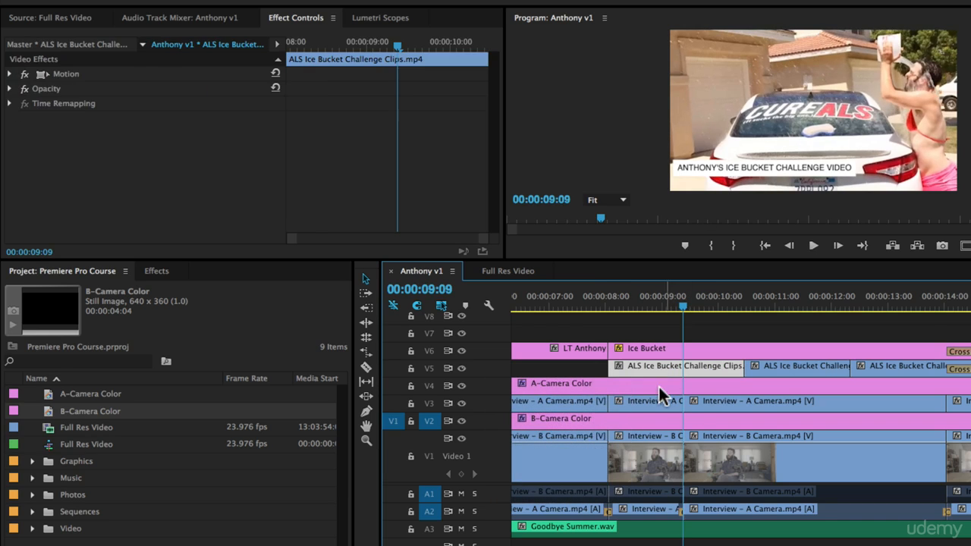
left_click(645, 349)
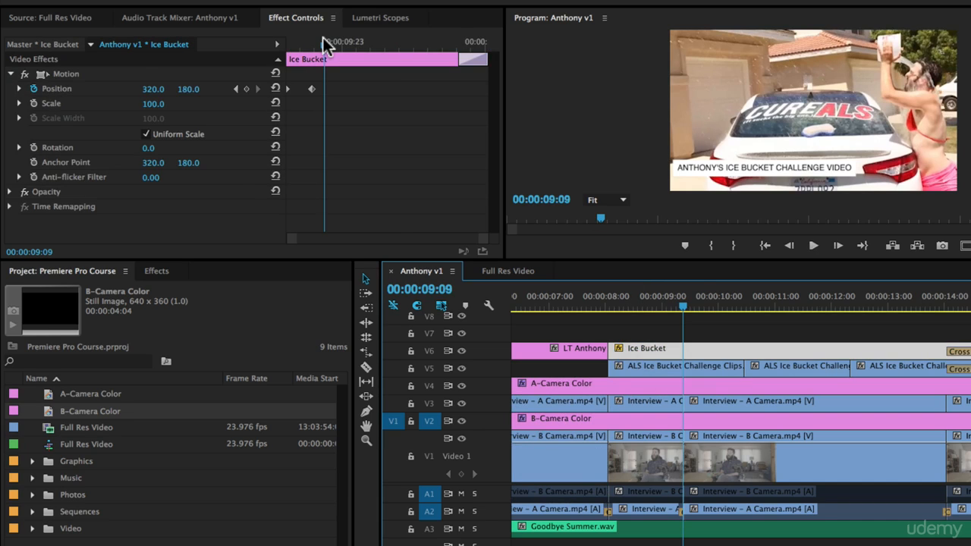
left_click(313, 88)
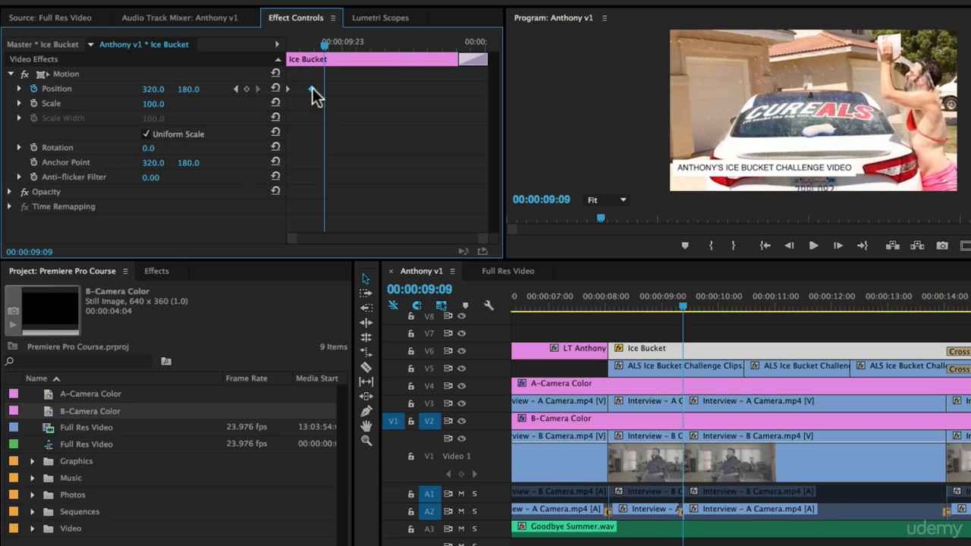
left_click_drag(313, 89, 300, 88)
left_click(607, 292)
key("space")
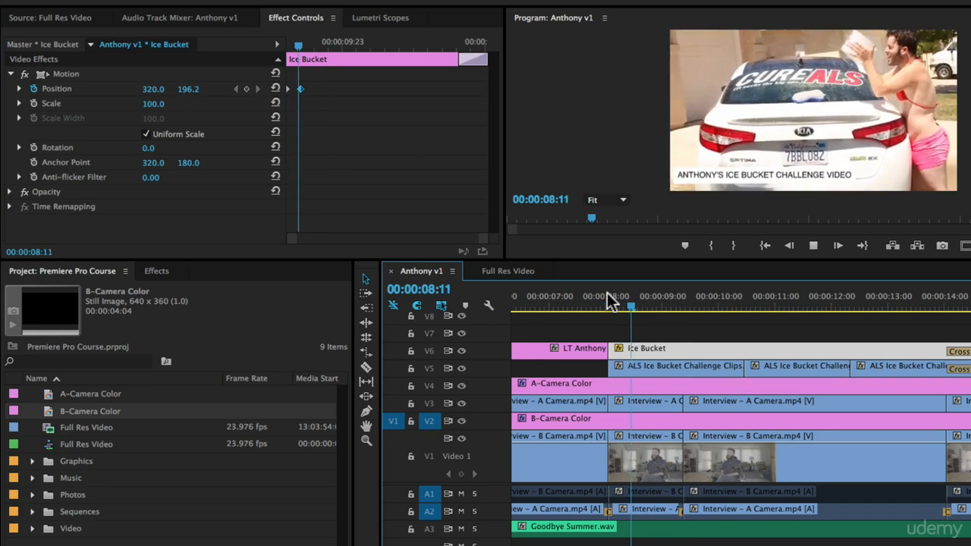
left_click(612, 301)
key("space")
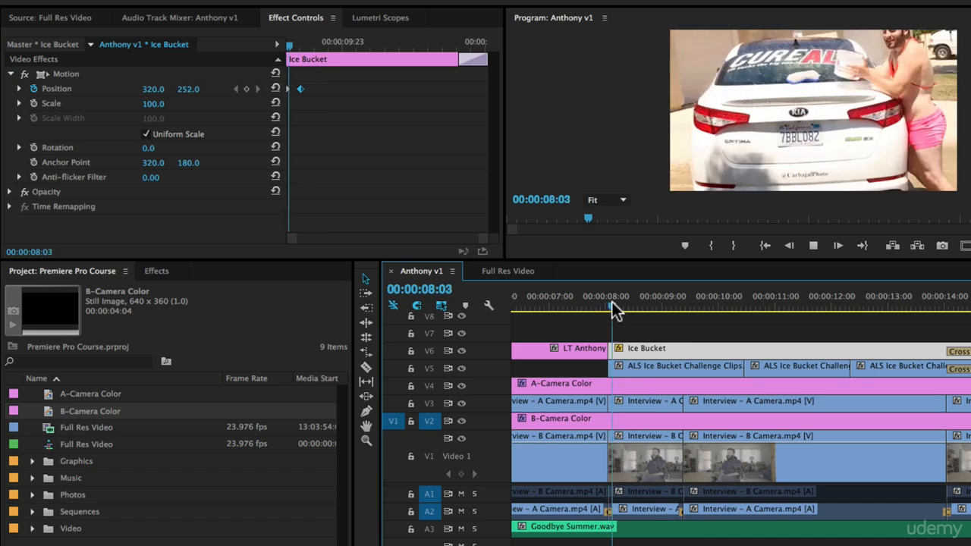
key("space")
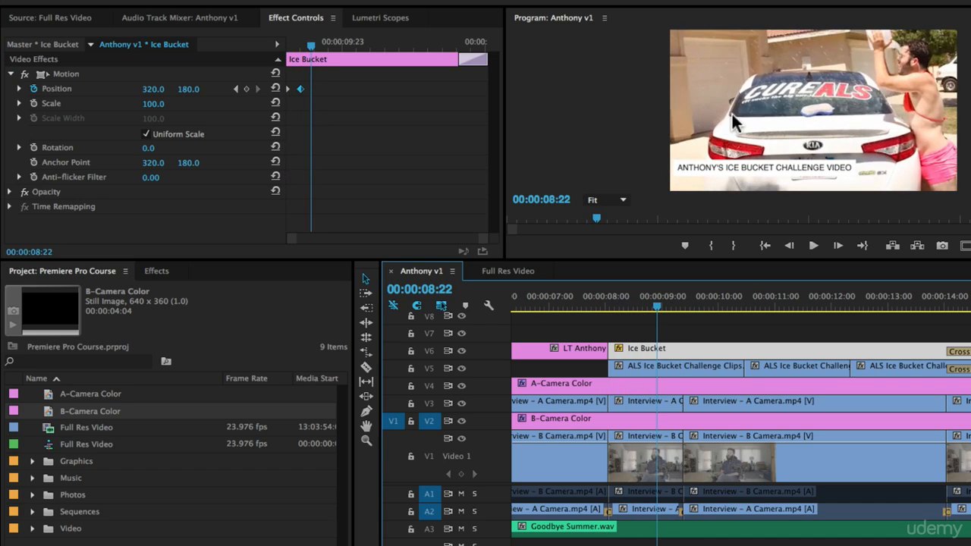
- Set the temporal interpolation of the title's second Position keyframe to Bezier
left_click(298, 89)
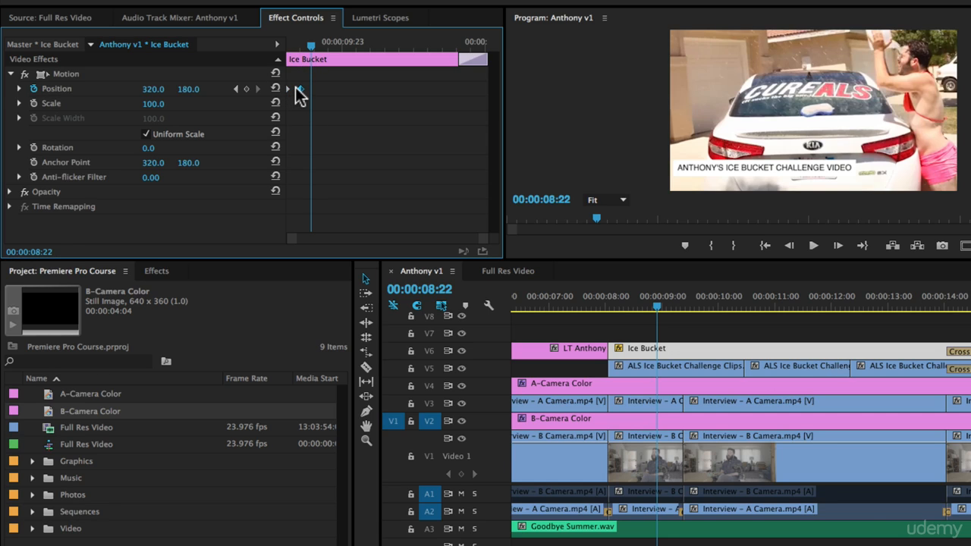
mouse_move(297, 48)
left_mouse_down()
mouse_move(270, 47)
mouse_move(301, 47)
left_mouse_up()
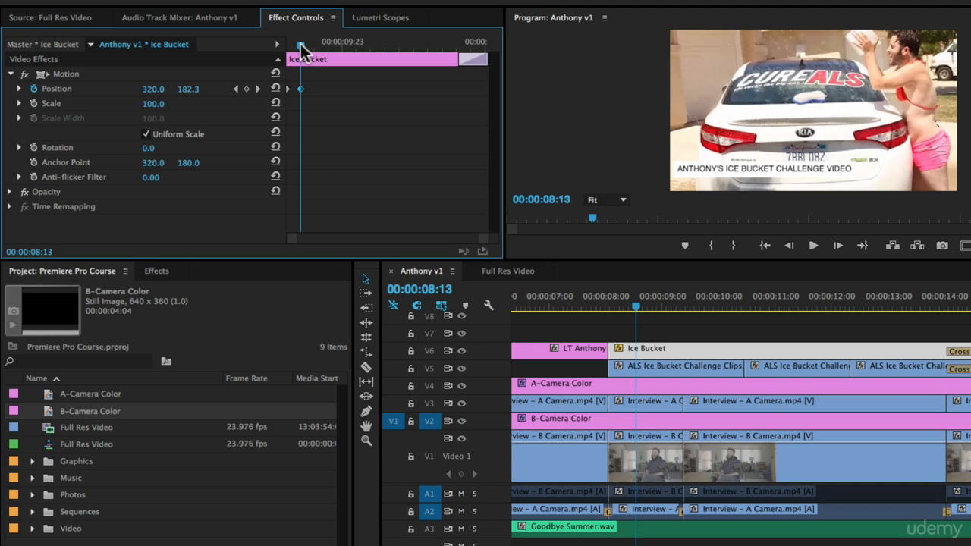
key("Up")
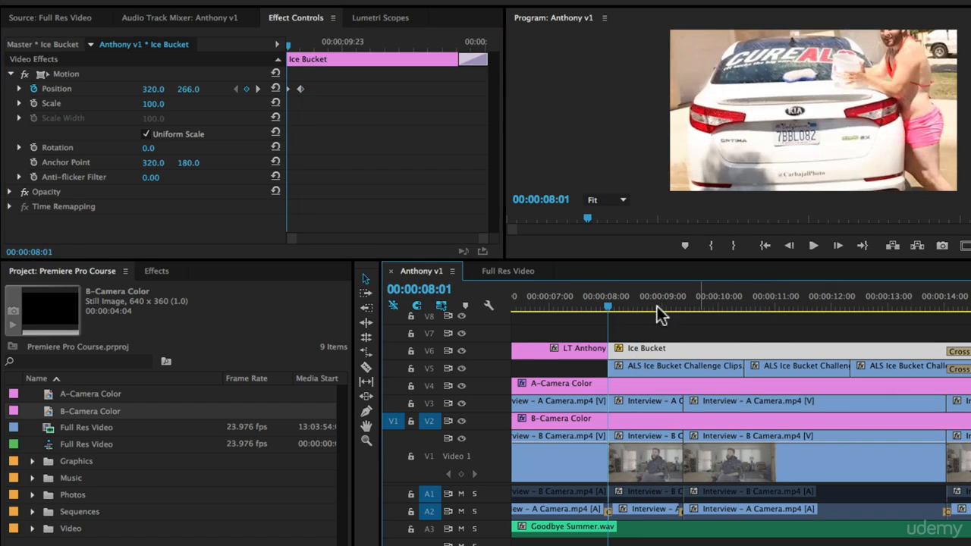
mouse_move(288, 44)
left_mouse_down()
mouse_move(308, 45)
mouse_move(276, 47)
left_mouse_up()
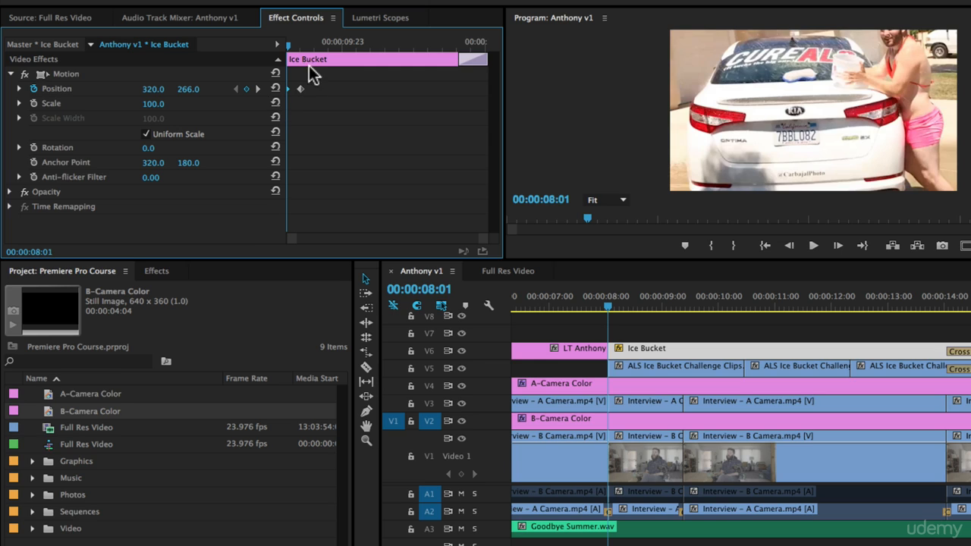
left_click(302, 47)
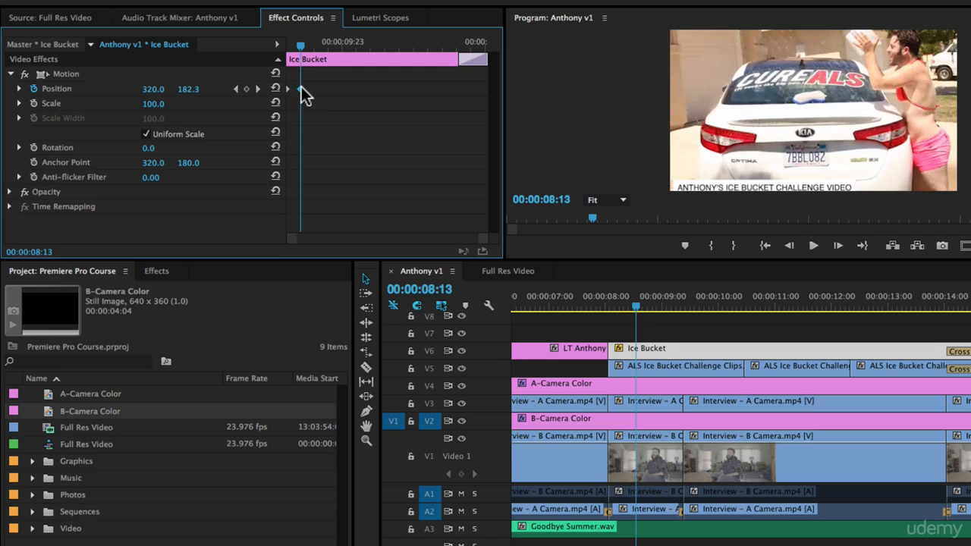
right_click(302, 88)
mouse_move(414, 208)
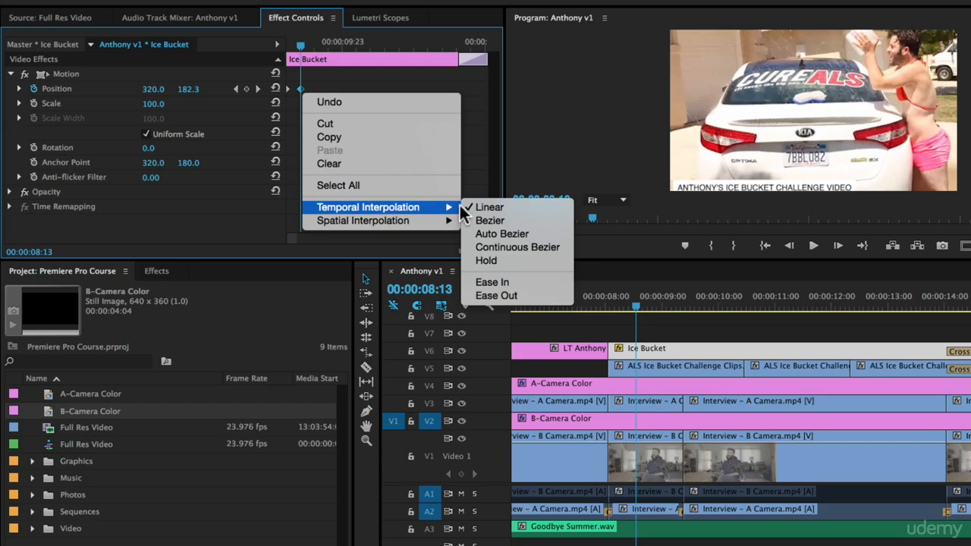
left_click(489, 220)
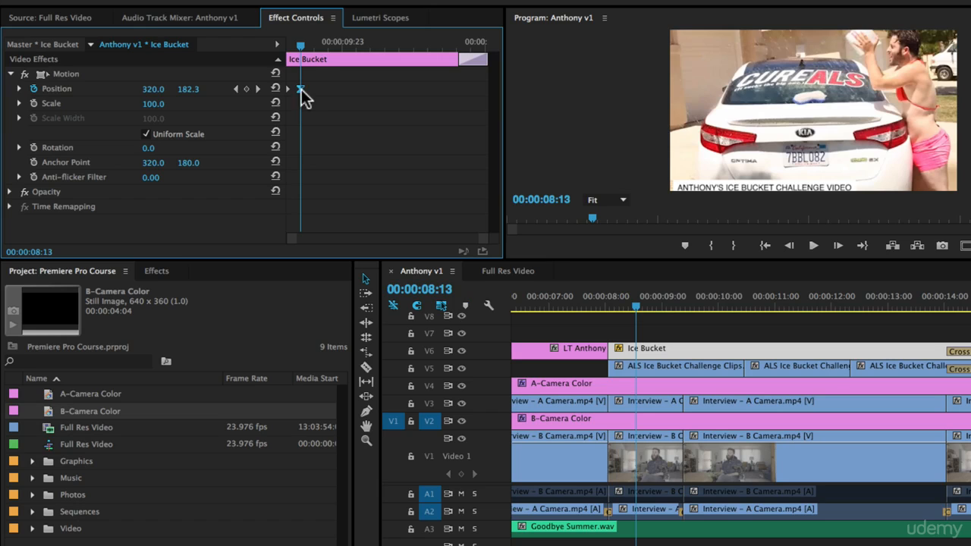
- Play the title from its first frame to review the motion with the Bezier keyframe
left_click_drag(300, 44, 247, 43)
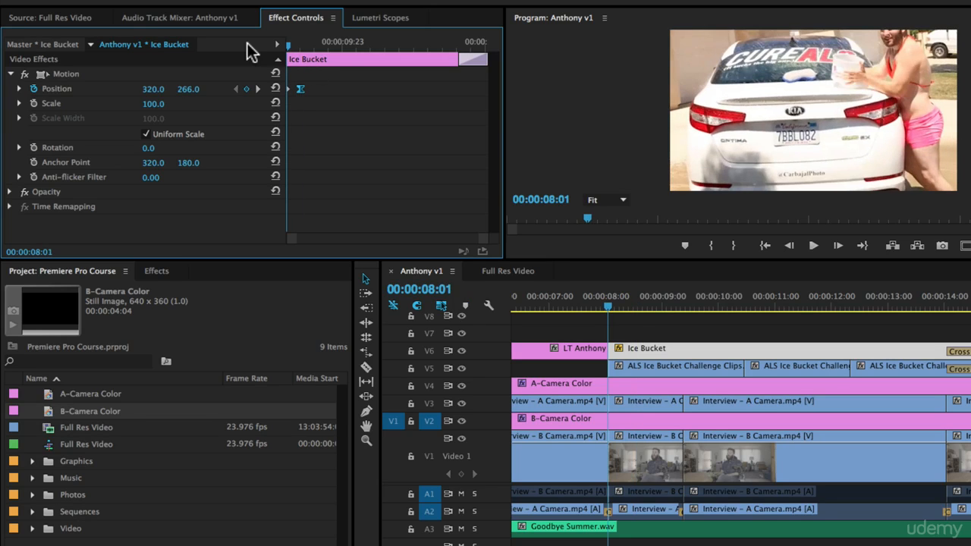
left_click(671, 320)
key("space")
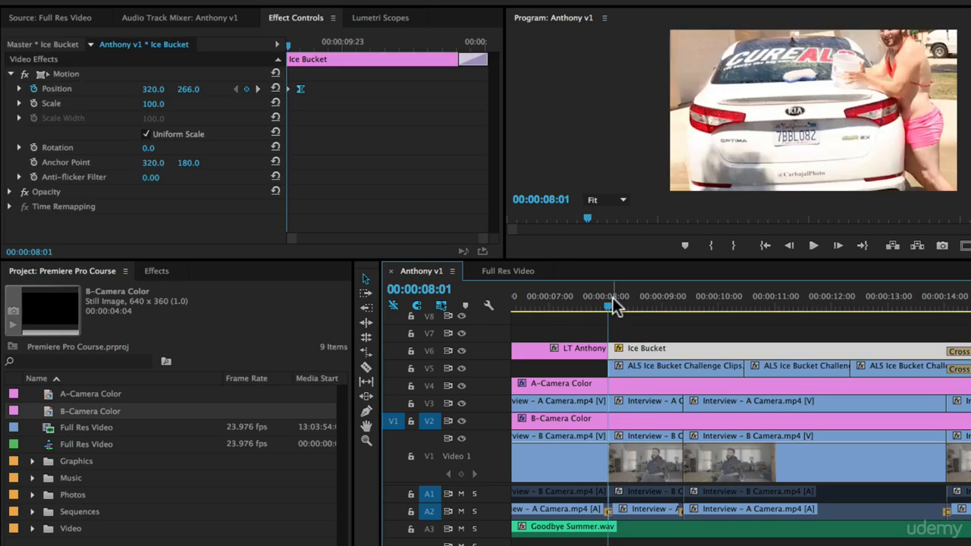
key("space")
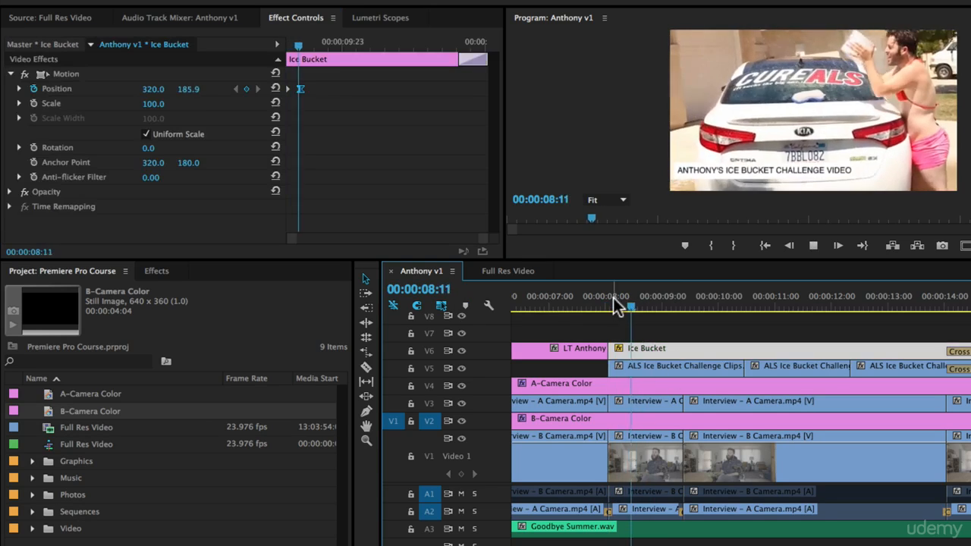
key("space")
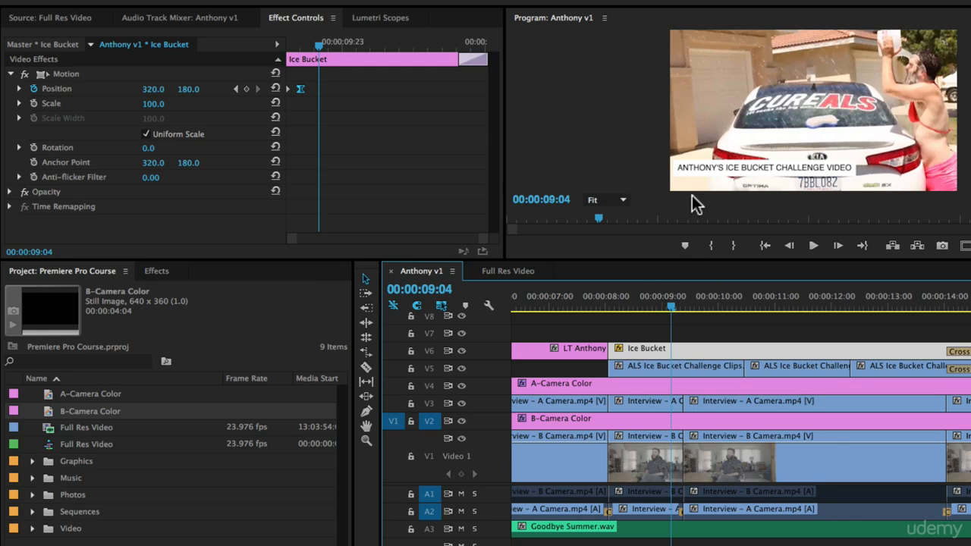
left_click(615, 300)
key("space")
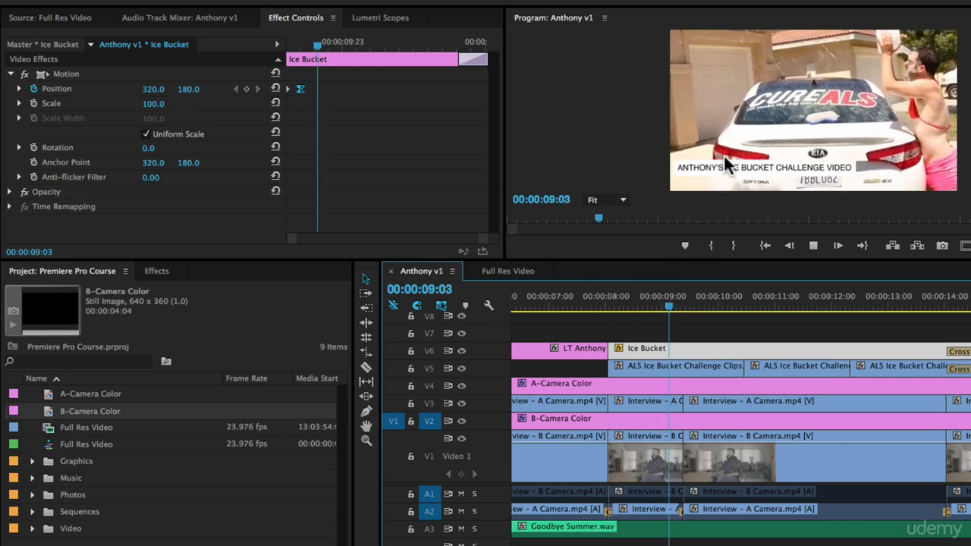
key("space")
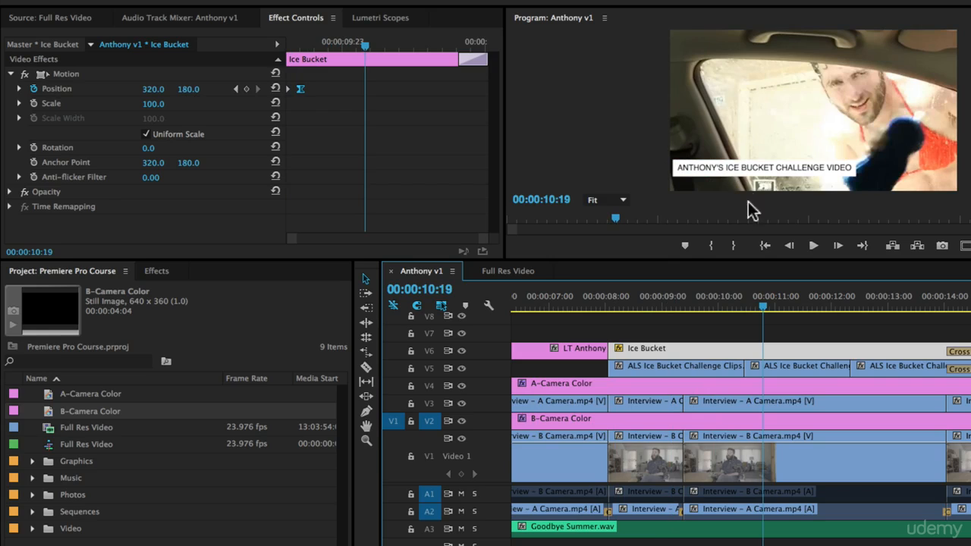
- Enable Position keyframing on the lower-third title at the start of the sequence, setting its first keyframe at 00:00:00:00
left_click(696, 321)
key("minus")
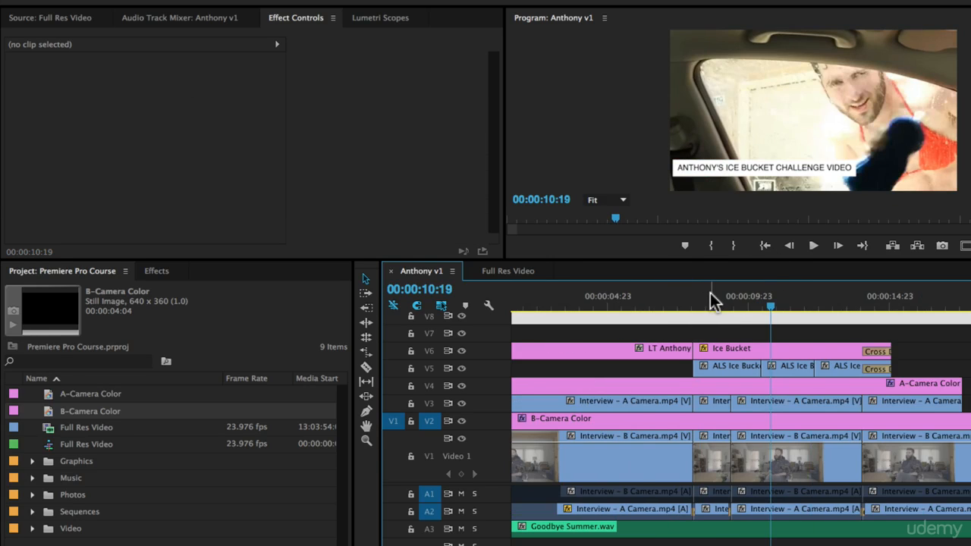
key("minus")
left_click_drag(660, 297, 512, 312)
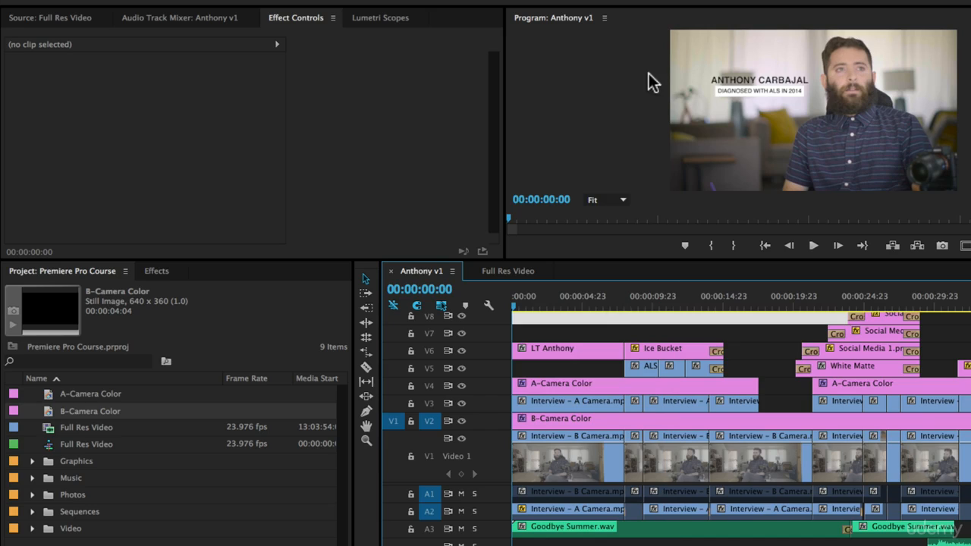
left_click(553, 354)
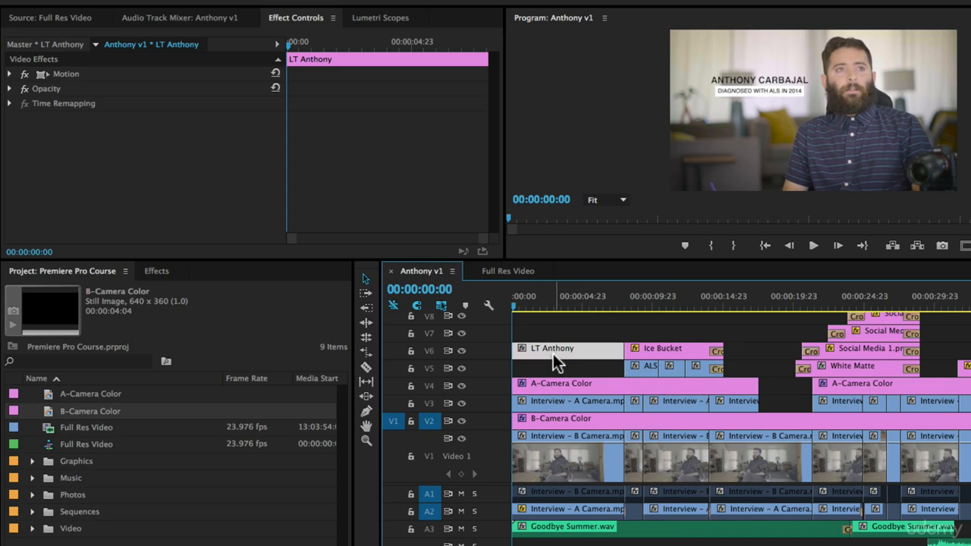
left_click(10, 73)
left_click(33, 88)
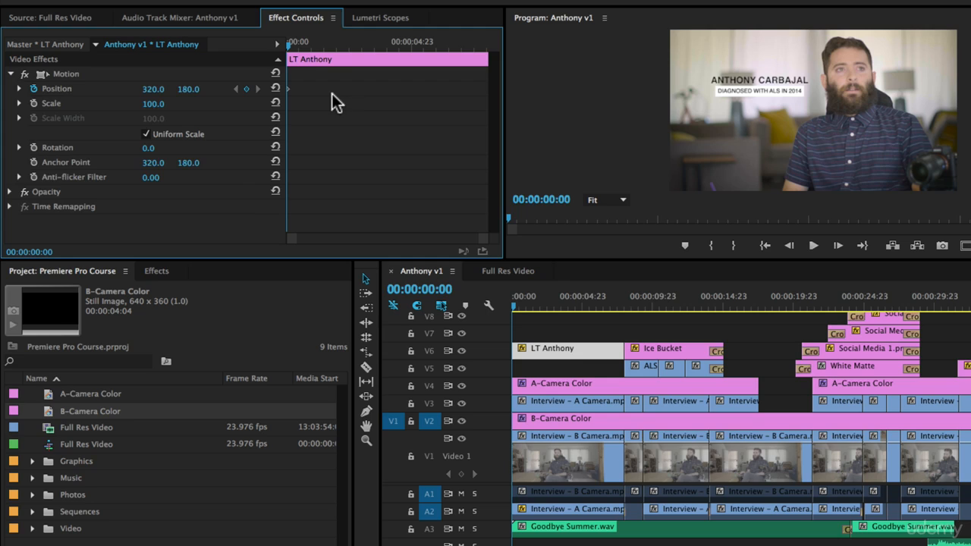
- Add a second Position keyframe with a horizontal value of 334 to the lower-third title and move it to the clip's end
left_click(329, 43)
left_click_drag(385, 44, 355, 42)
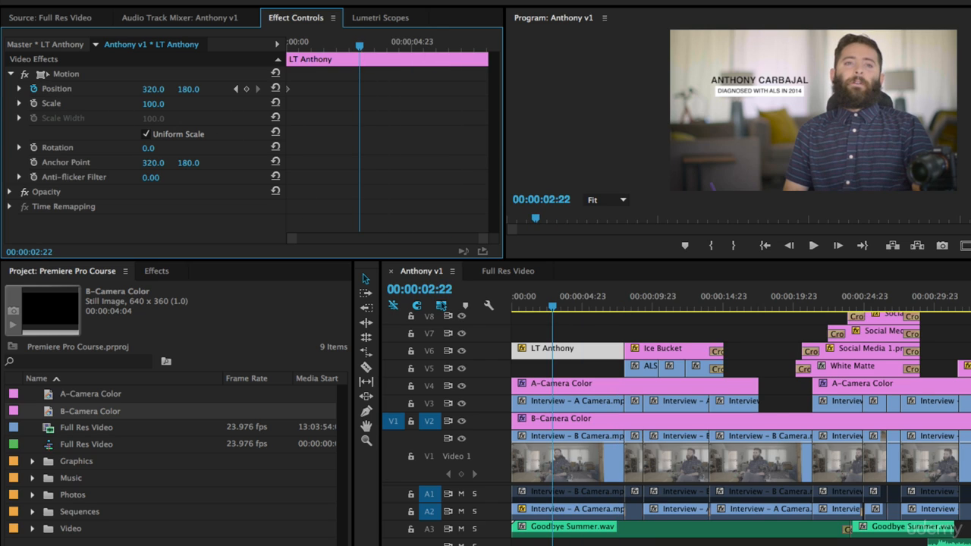
left_click_drag(153, 89, 163, 89)
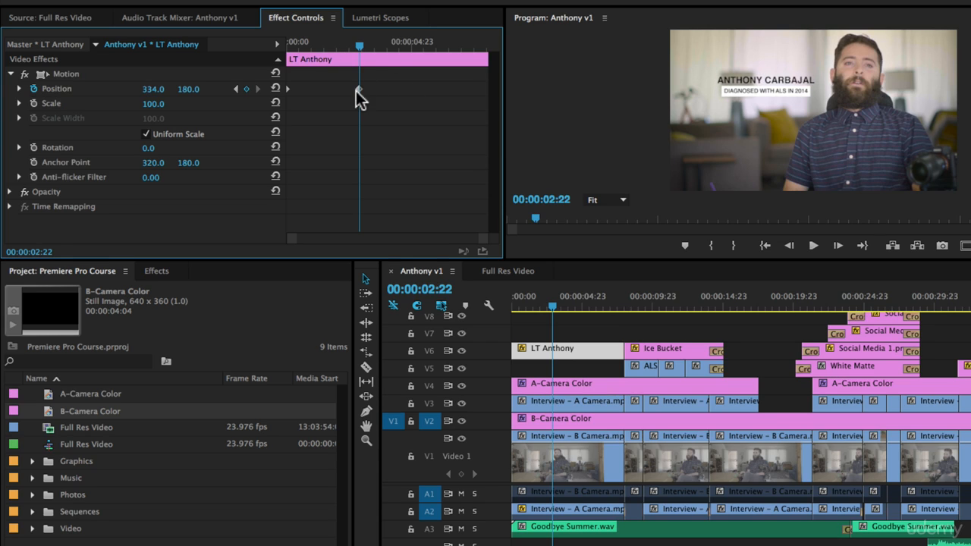
left_click_drag(362, 96, 599, 99)
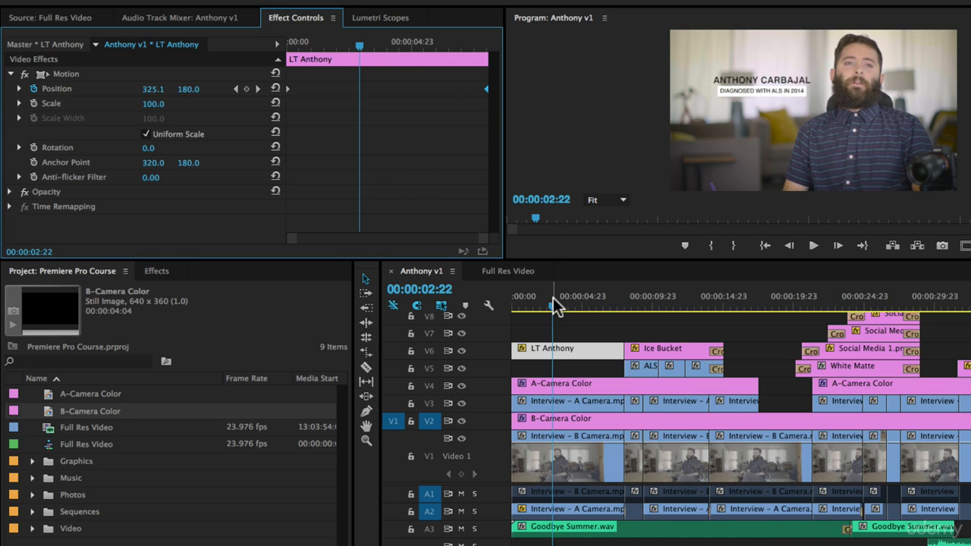
- Play the lower-third title from the sequence start to review its slow horizontal drift
left_click_drag(553, 298, 257, 313)
key("space")
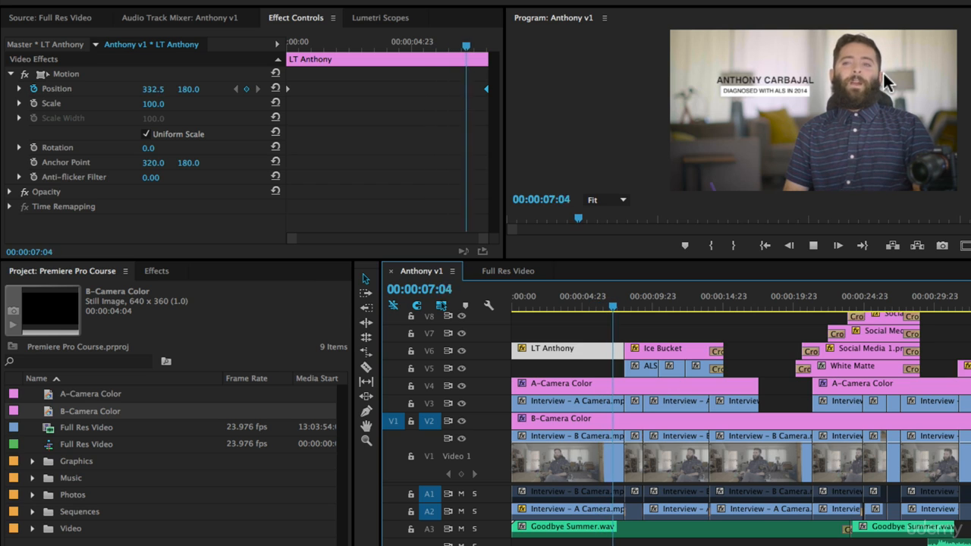
key("space")
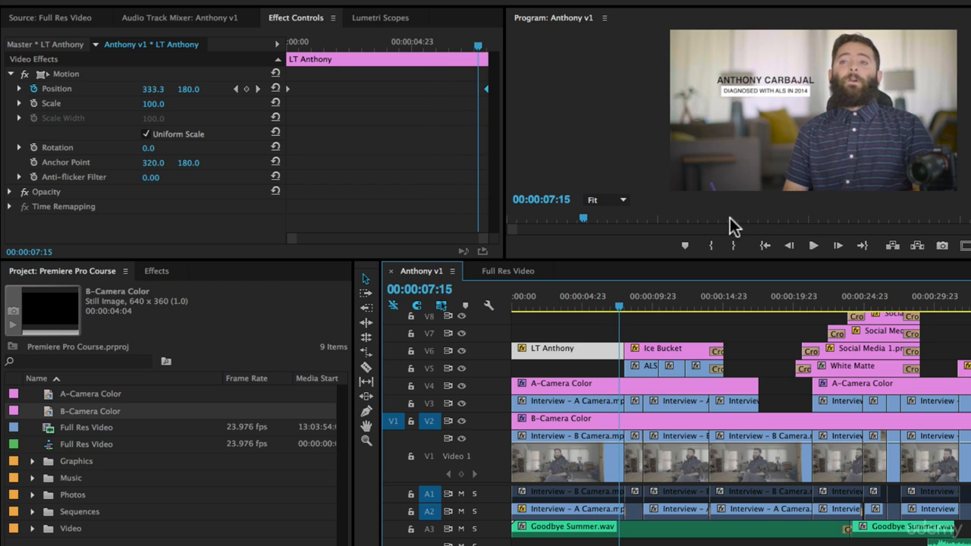